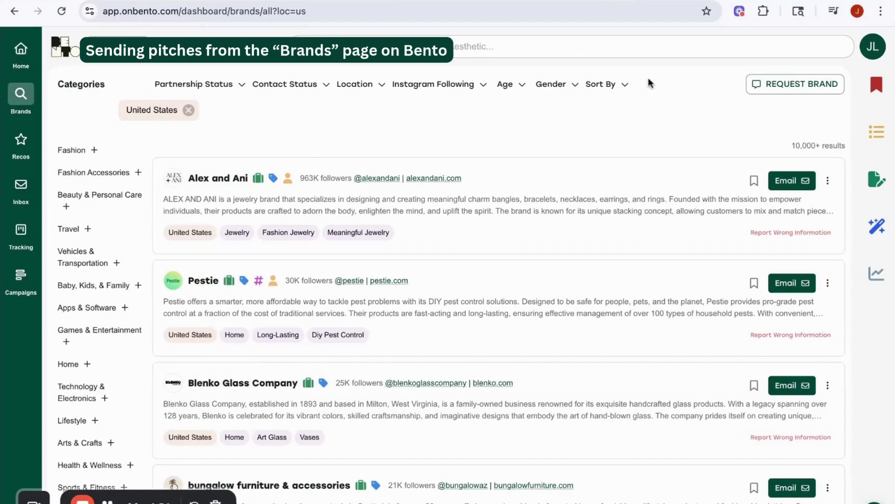
# - Filter the US brand list to the Home > Kitchen & Dining category
pyautogui.scroll(-3, 96, 226)
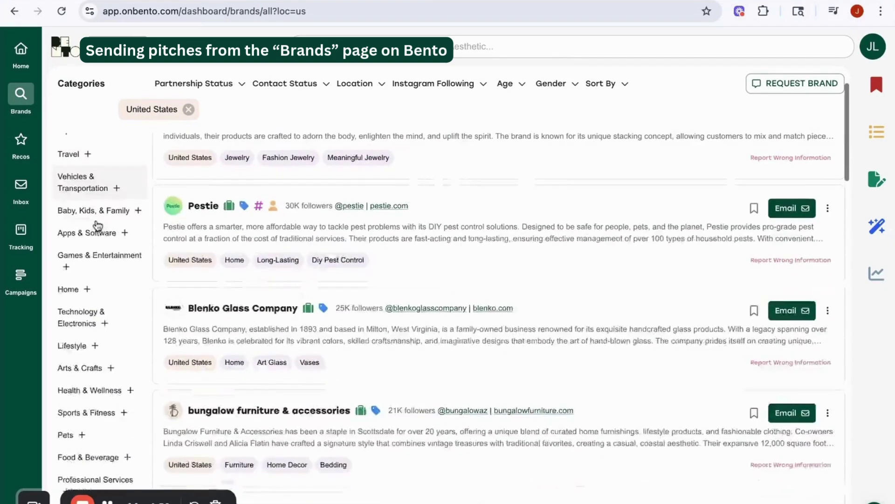
pyautogui.scroll(5, 97, 226)
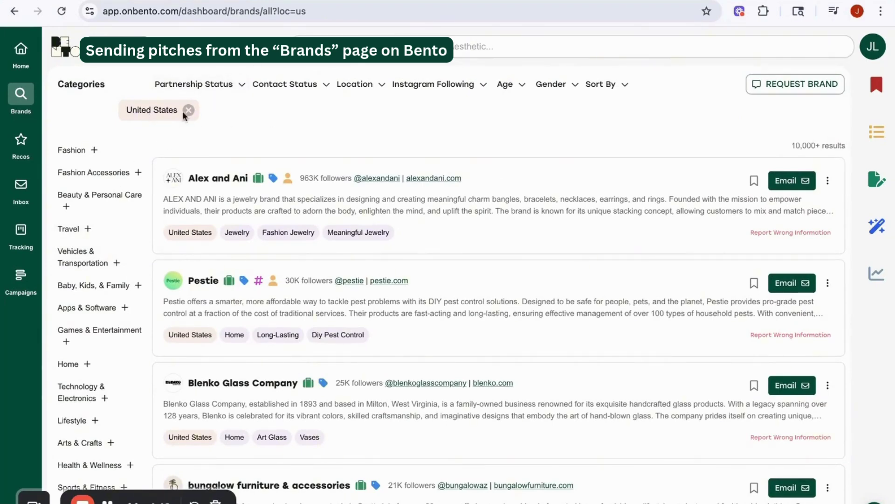
pyautogui.click(375, 88)
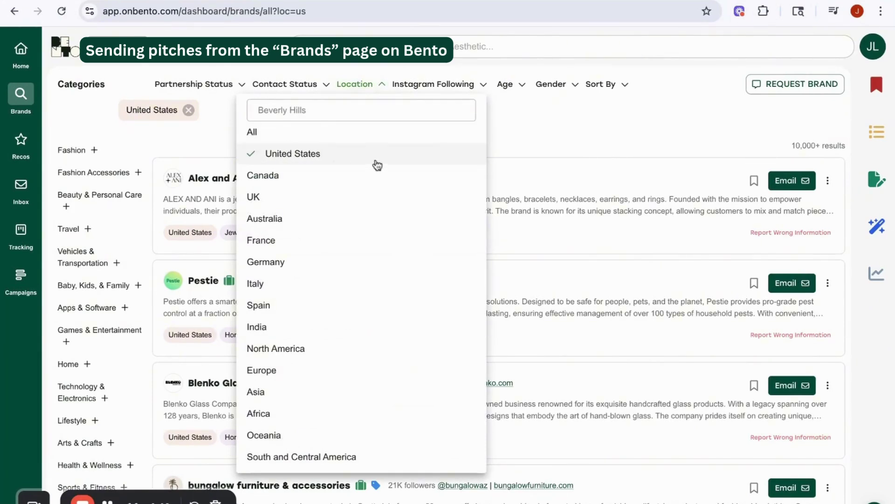
pyautogui.click(172, 150)
pyautogui.scroll(-3, 108, 229)
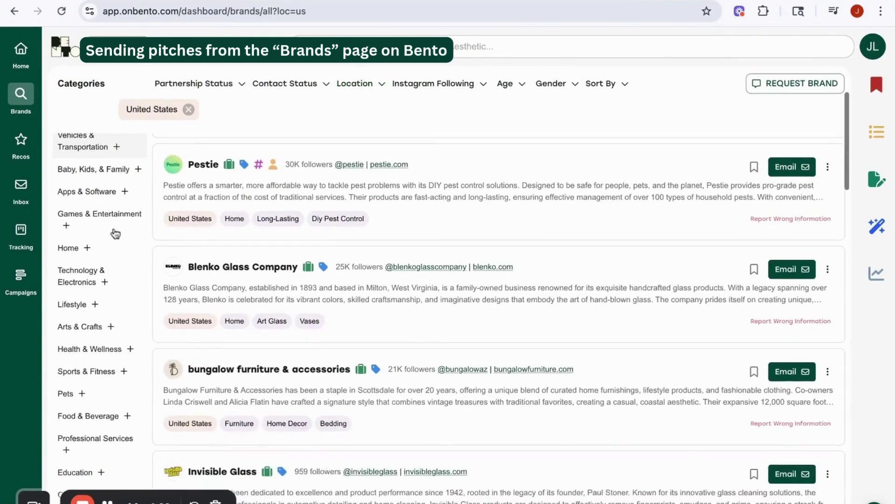
pyautogui.click(89, 245)
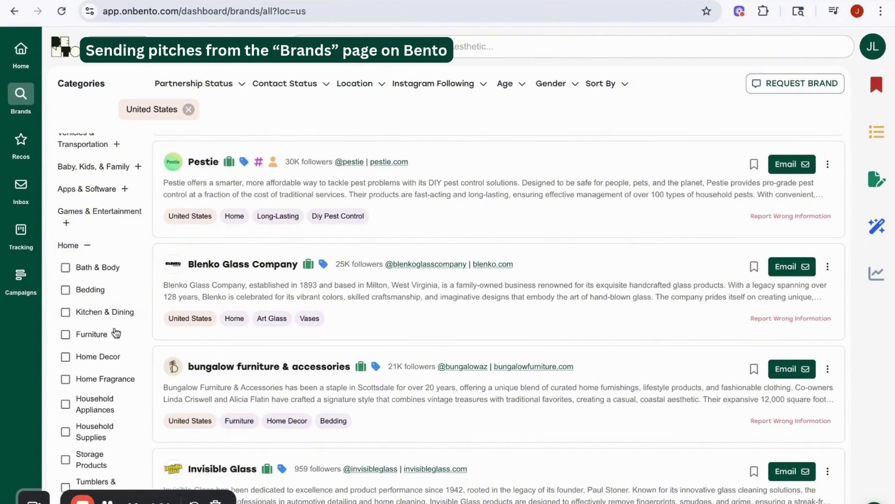
pyautogui.click(111, 320)
# - Check the Partnership Status filter options and expand All-Clad's brand details
pyautogui.scroll(3, 111, 320)
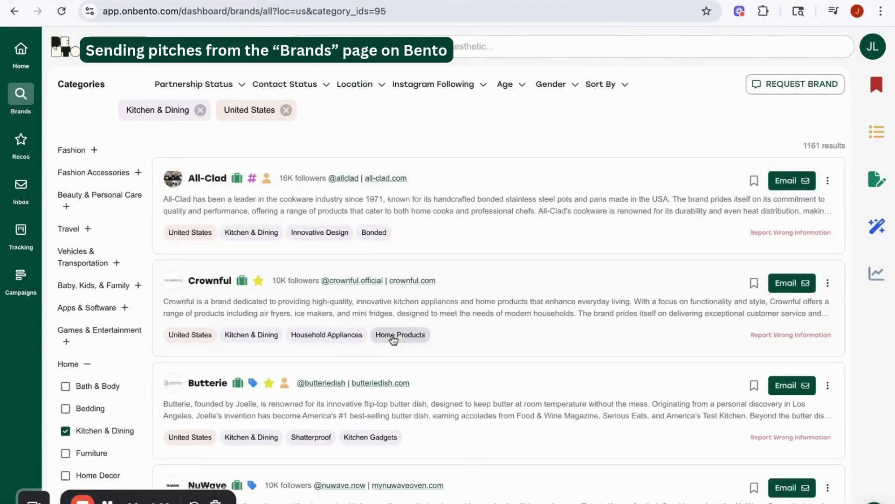
pyautogui.scroll(-2, 308, 238)
pyautogui.scroll(-10, 308, 239)
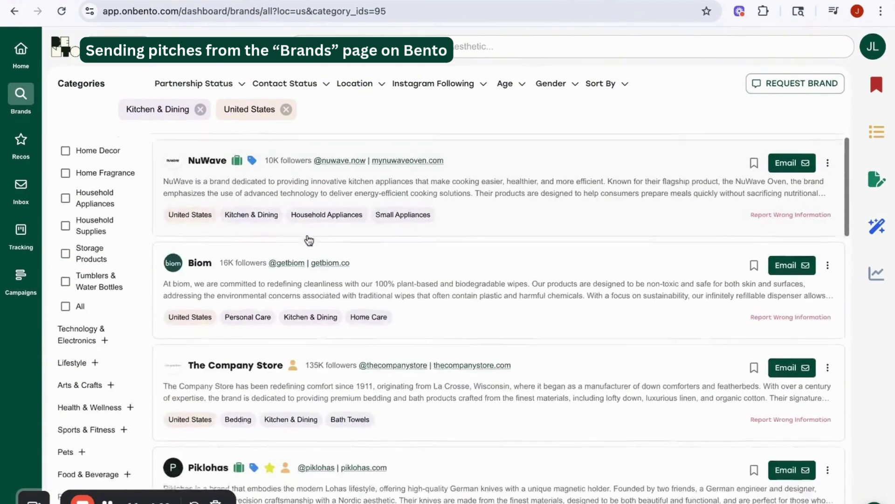
pyautogui.scroll(10, 323, 226)
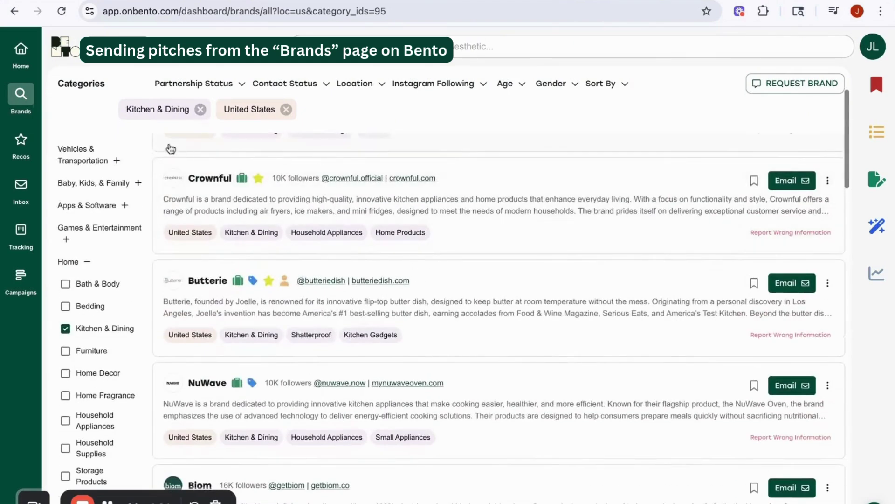
pyautogui.scroll(2, 166, 148)
pyautogui.click(220, 85)
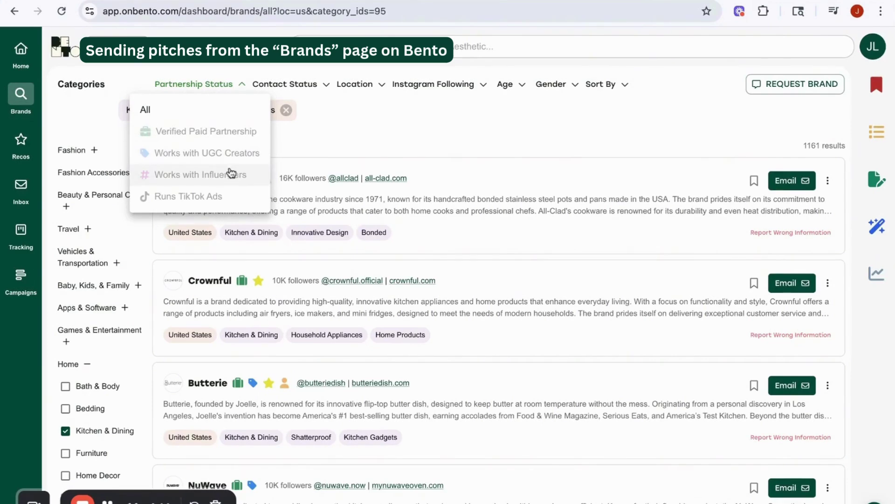
pyautogui.click(448, 205)
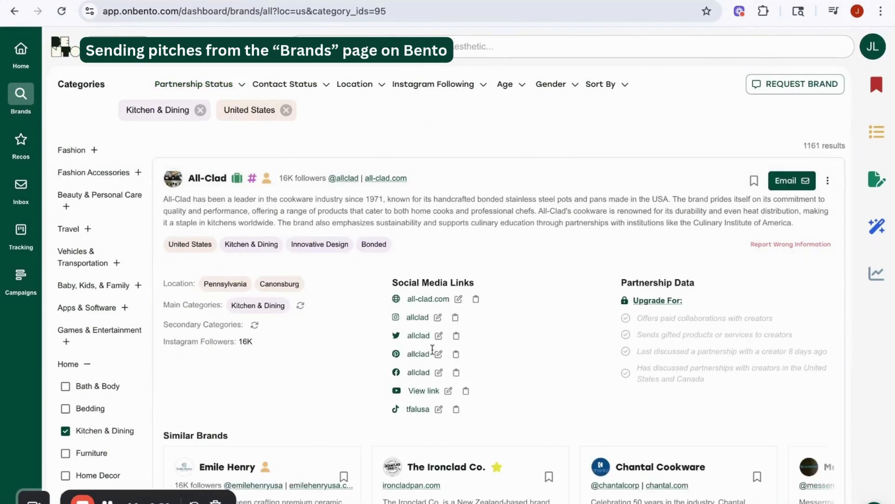
# - Start a pitch email to All-Clad using the General Template
pyautogui.click(808, 184)
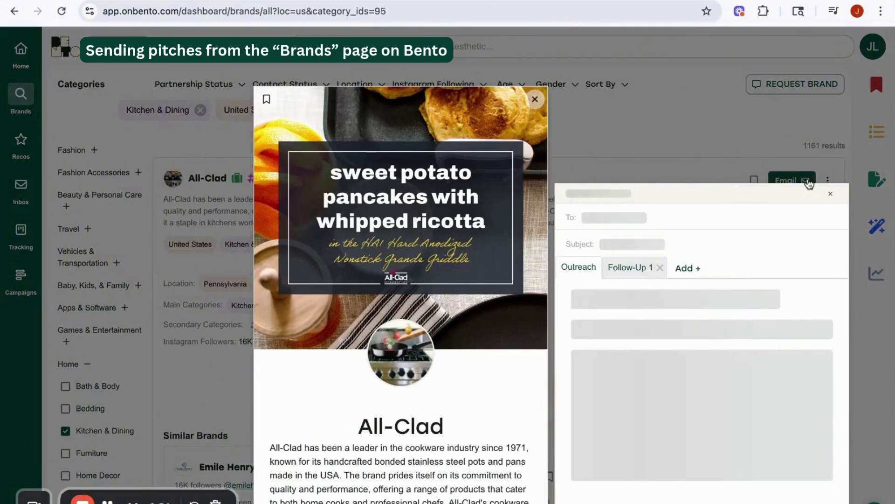
pyautogui.scroll(-3, 761, 223)
pyautogui.scroll(3, 769, 162)
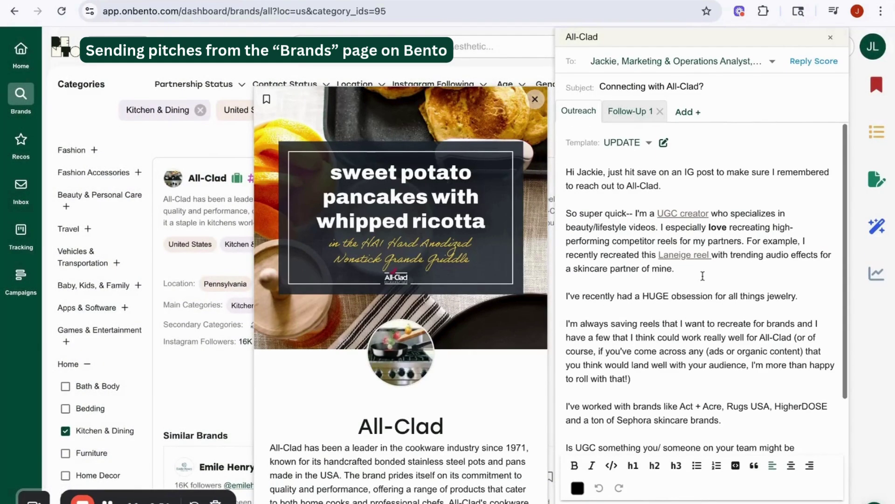
pyautogui.click(634, 143)
pyautogui.click(628, 215)
# - Address the All-Clad pitch to its Marketing Communications Coordinator
pyautogui.click(752, 65)
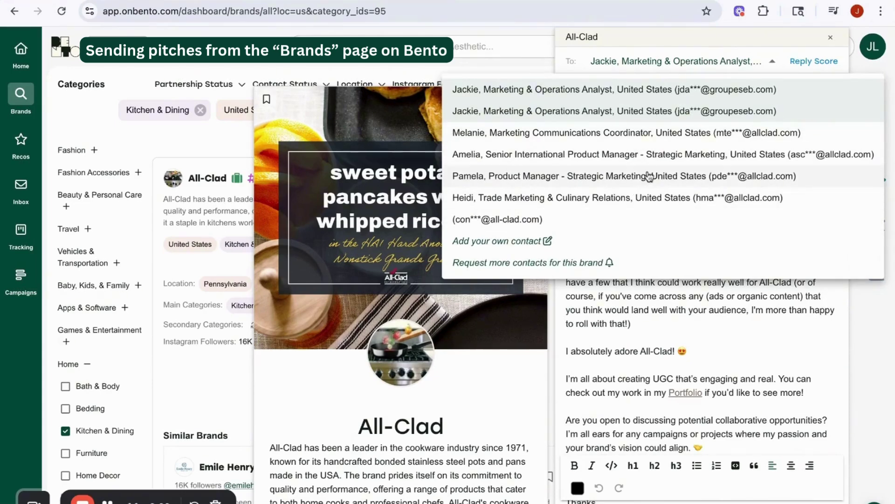
pyautogui.click(640, 141)
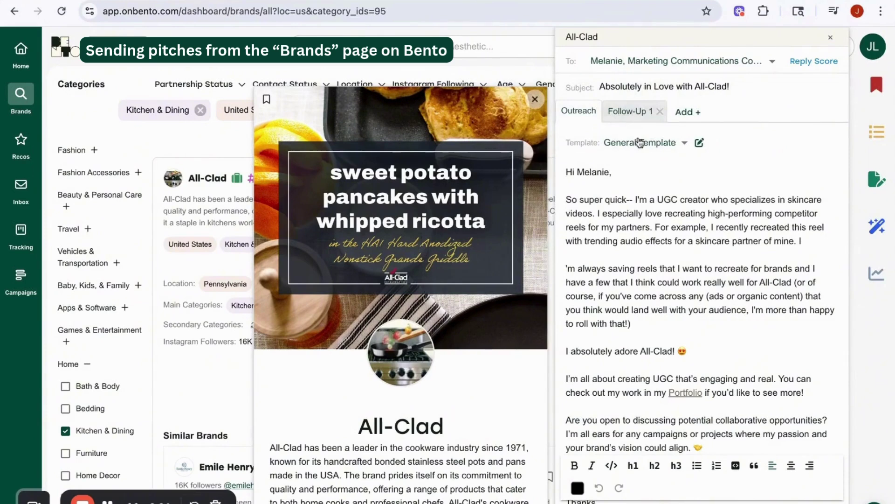
pyautogui.scroll(-3, 702, 283)
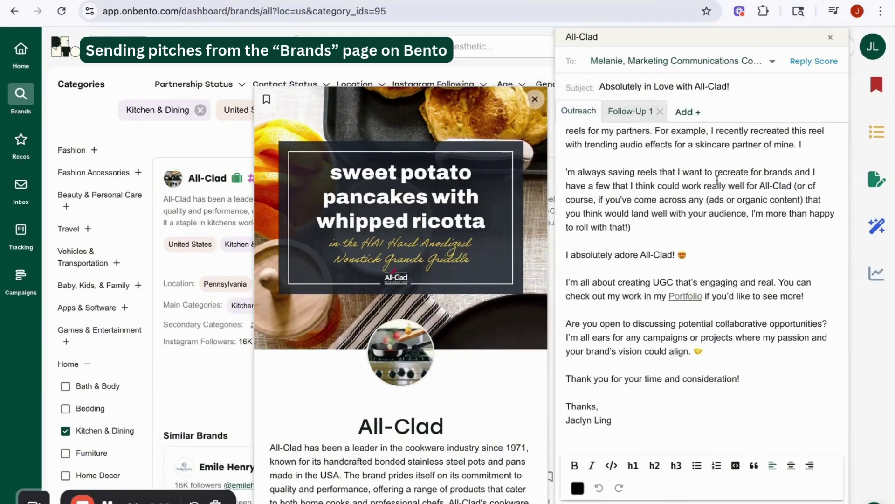
pyautogui.scroll(3, 717, 181)
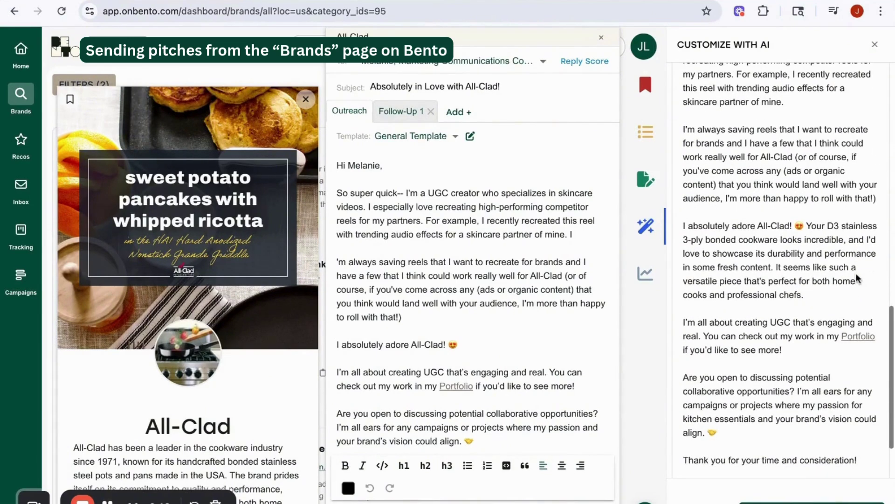
# - Insert the AI-customised paragraph praising All-Clad's D3 stainless cookware into the pitch
pyautogui.scroll(-2, 700, 411)
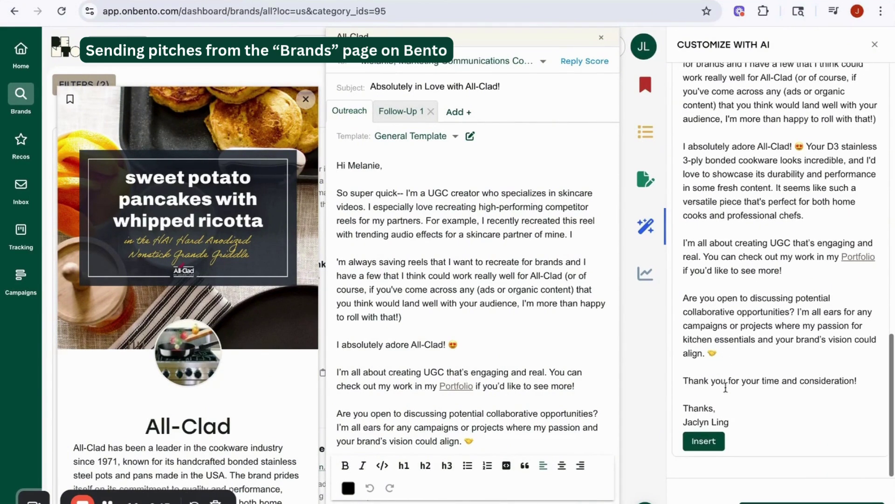
pyautogui.click(714, 441)
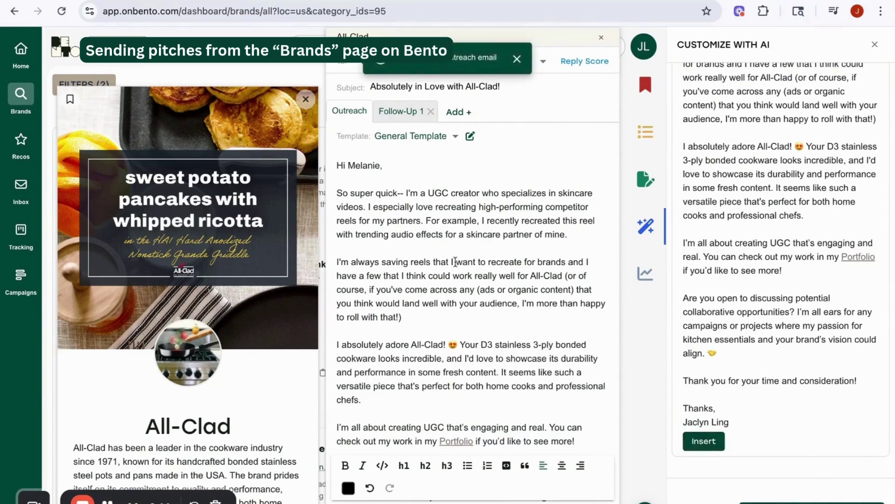
pyautogui.scroll(-3, 456, 262)
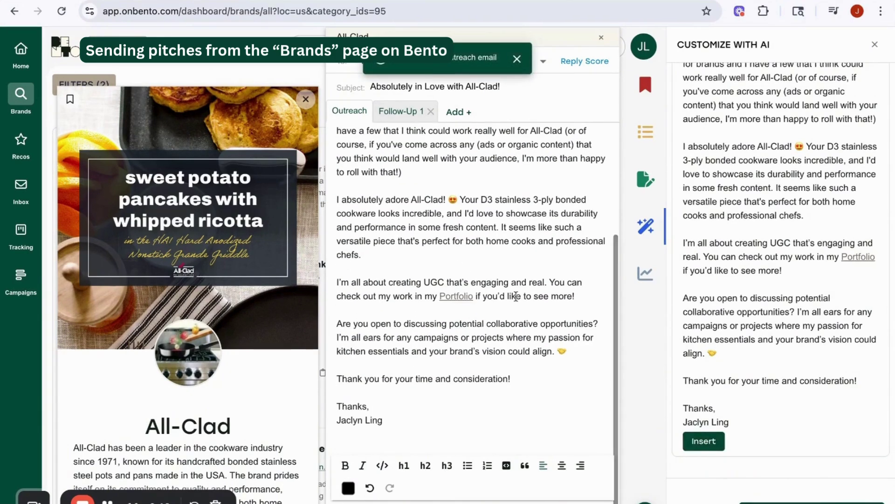
pyautogui.scroll(3, 456, 262)
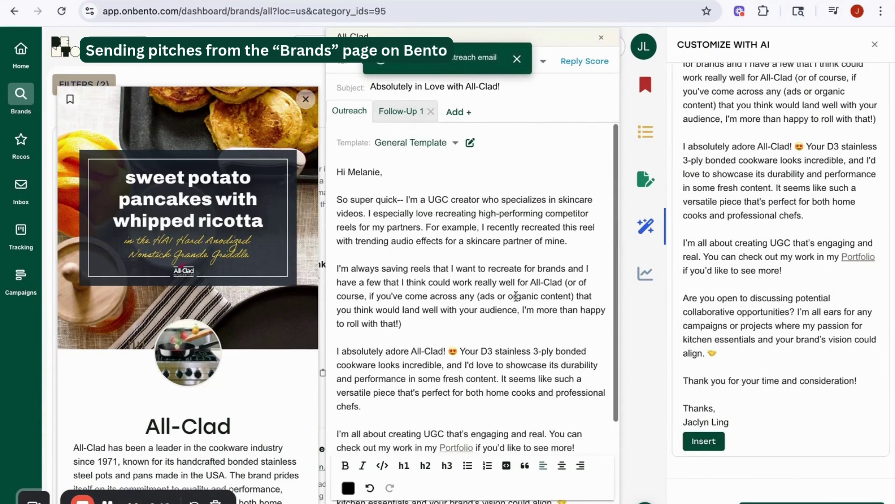
# - Add a Follow-Up 2 email and apply Follow-up Template - Feb 6 to Follow-Up 1
pyautogui.click(395, 116)
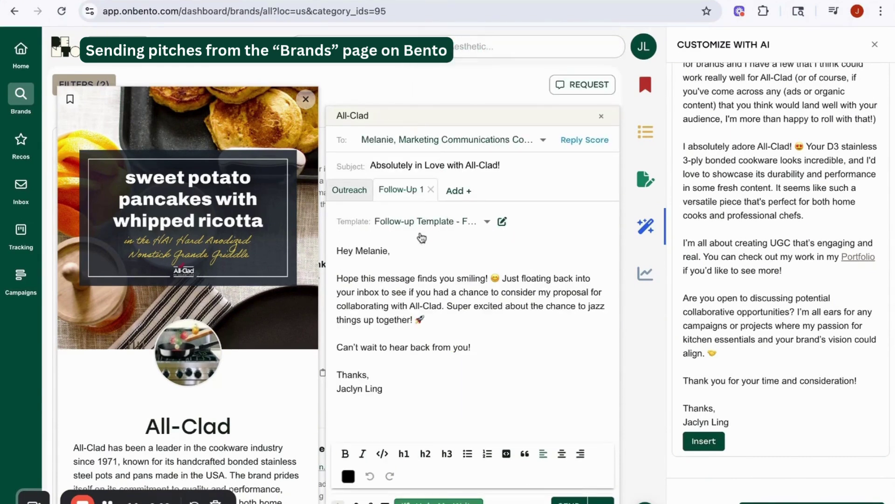
pyautogui.click(457, 191)
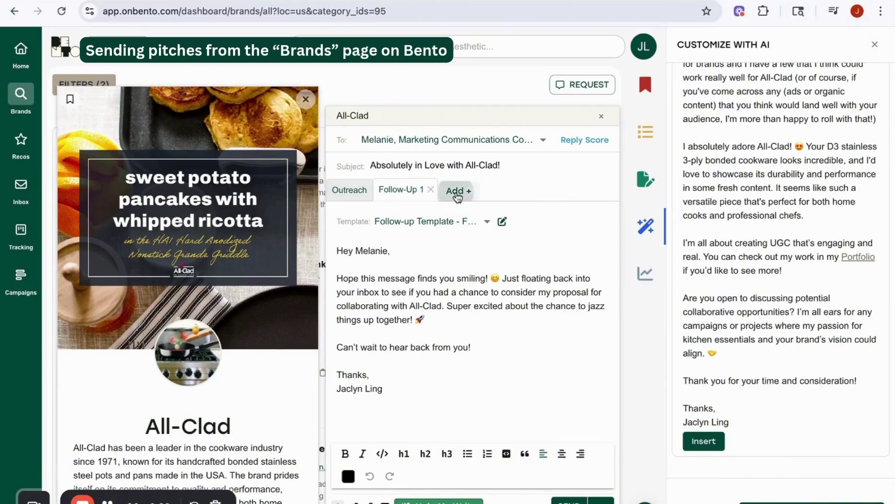
pyautogui.click(395, 192)
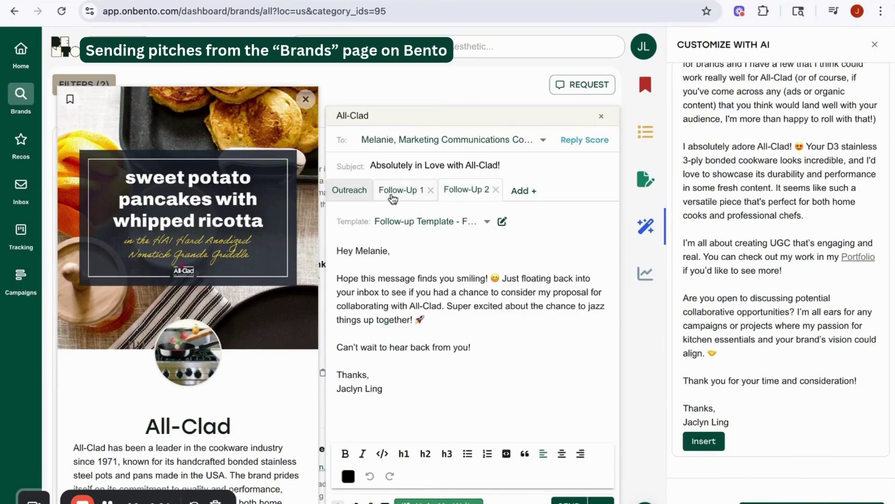
pyautogui.click(433, 223)
pyautogui.click(426, 269)
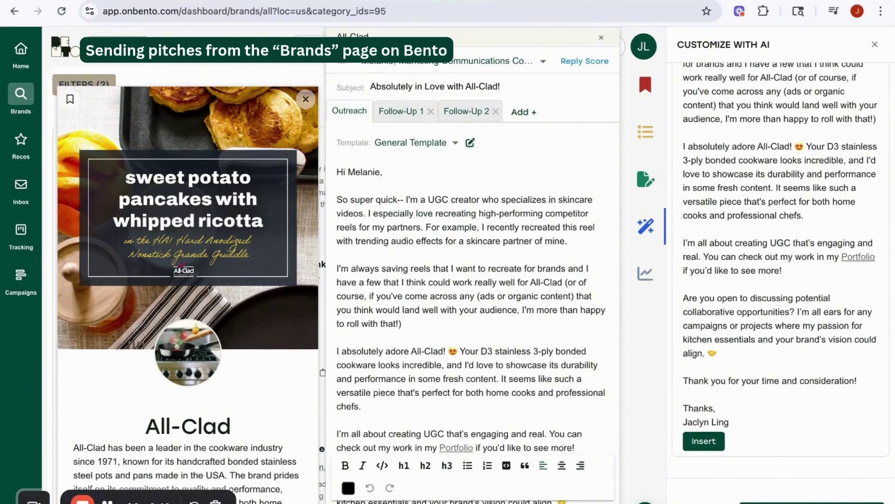
# - Schedule the All-Clad pitch for Jun 5 at 10 AM America/New_York
pyautogui.click(602, 500)
pyautogui.click(574, 502)
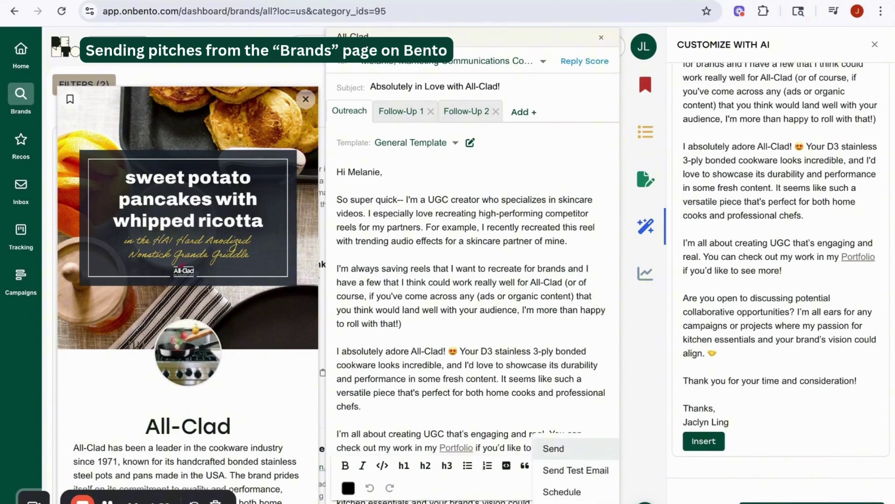
pyautogui.click(569, 498)
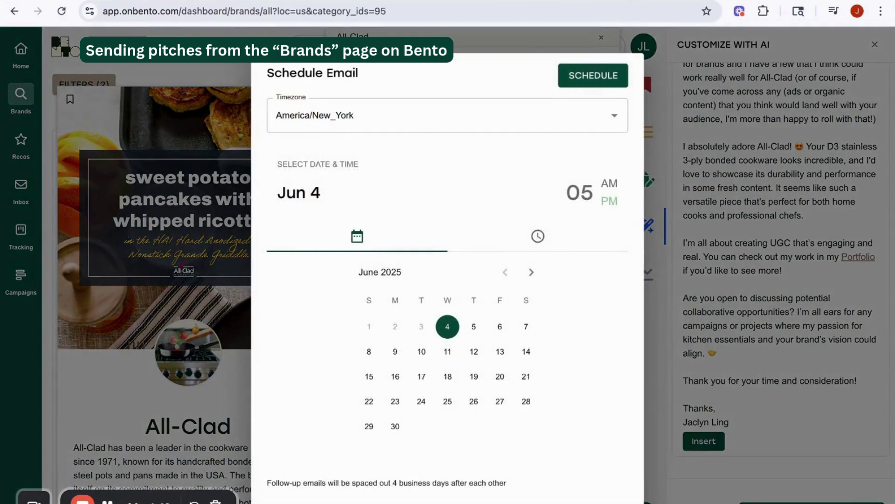
pyautogui.click(473, 327)
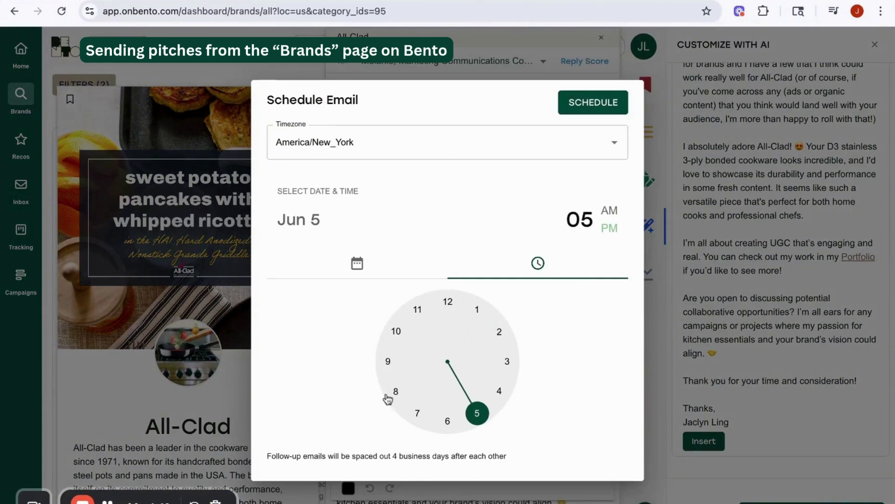
pyautogui.click(396, 331)
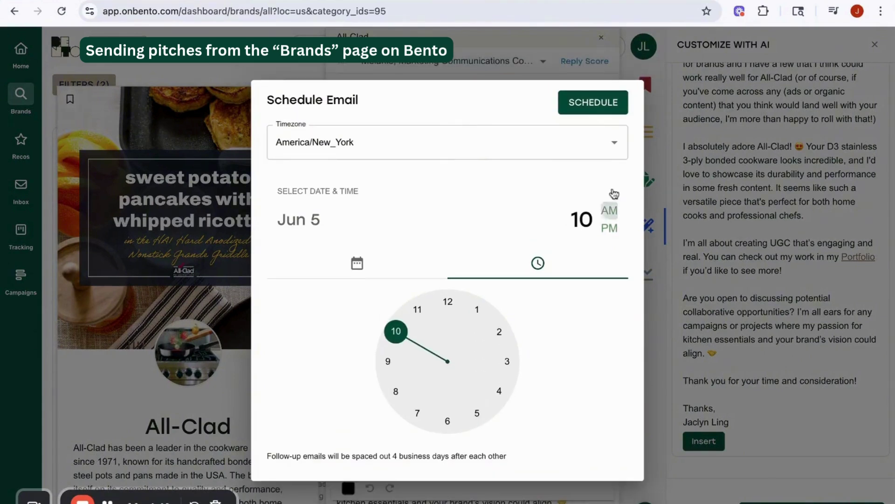
pyautogui.click(582, 105)
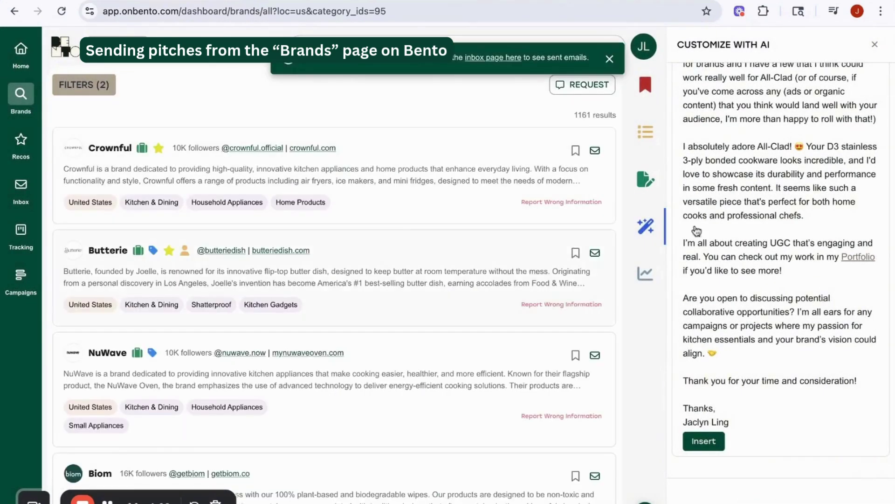
# - Check the Inbox's Scheduled and Sent folders for the Jun 5 All-Clad email, then go to Recos
pyautogui.click(21, 187)
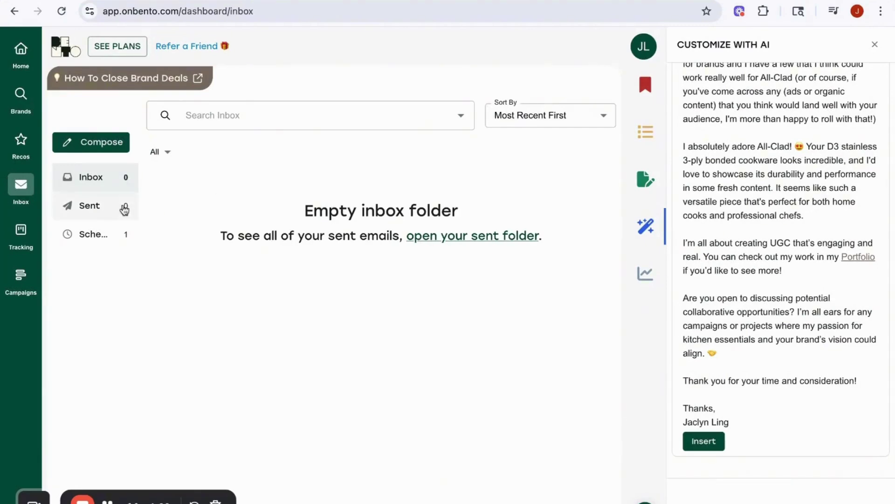
pyautogui.click(105, 233)
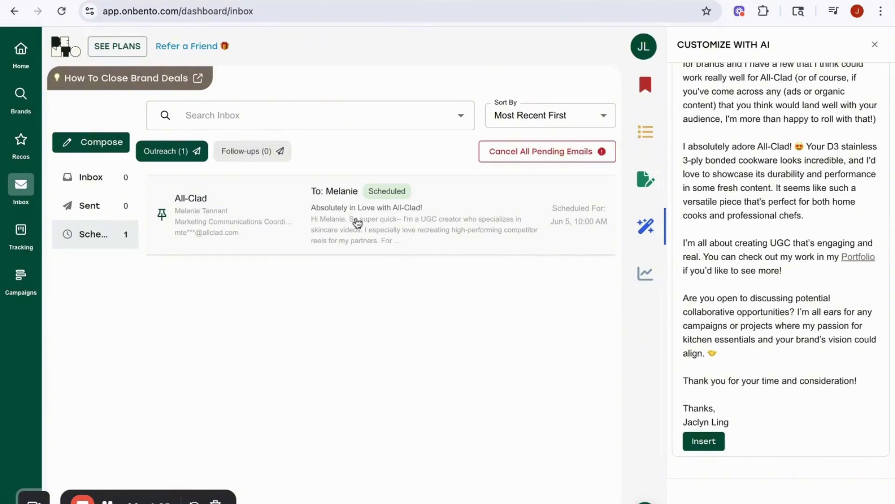
pyautogui.click(93, 204)
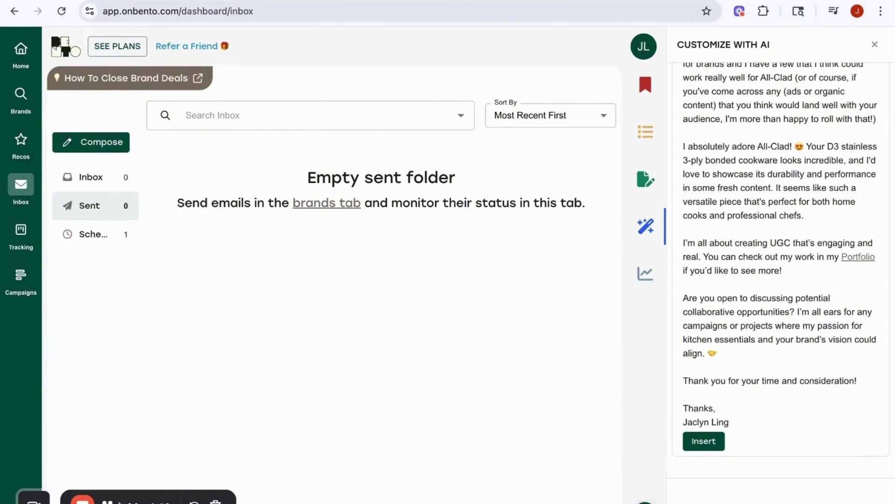
pyautogui.click(20, 140)
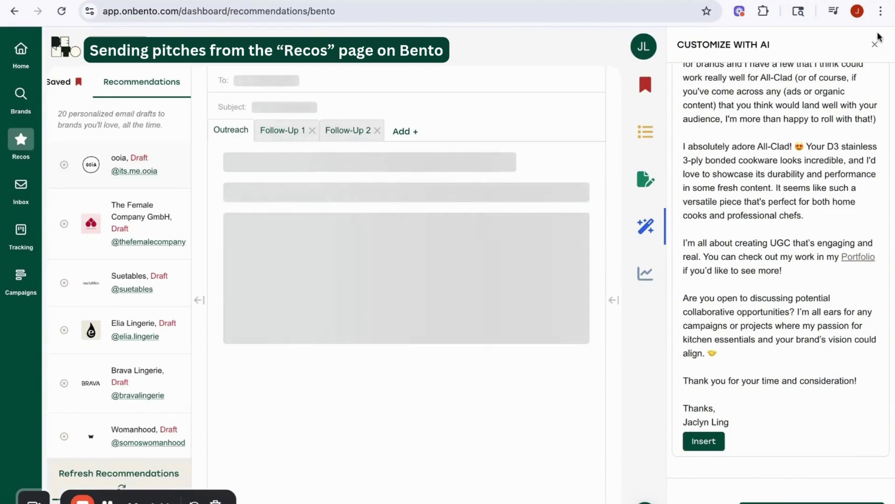
# - Browse the recommendations and read the Under The Canopy draft pitch
pyautogui.scroll(-4, 143, 352)
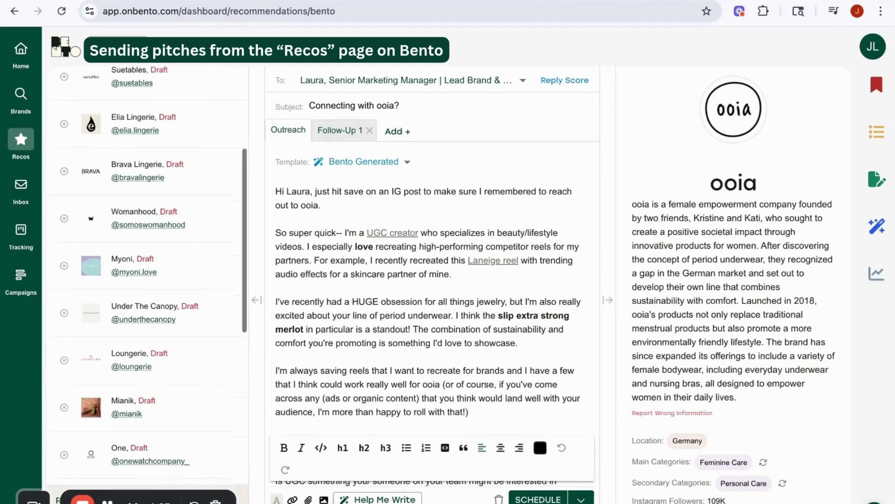
pyautogui.scroll(-2, 143, 280)
pyautogui.scroll(-2, 143, 280)
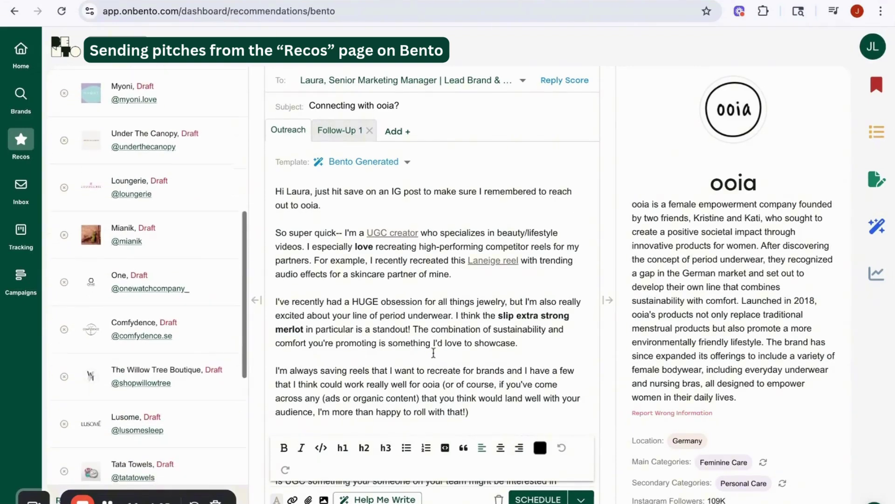
pyautogui.scroll(-3, 432, 359)
pyautogui.scroll(3, 432, 351)
pyautogui.click(380, 162)
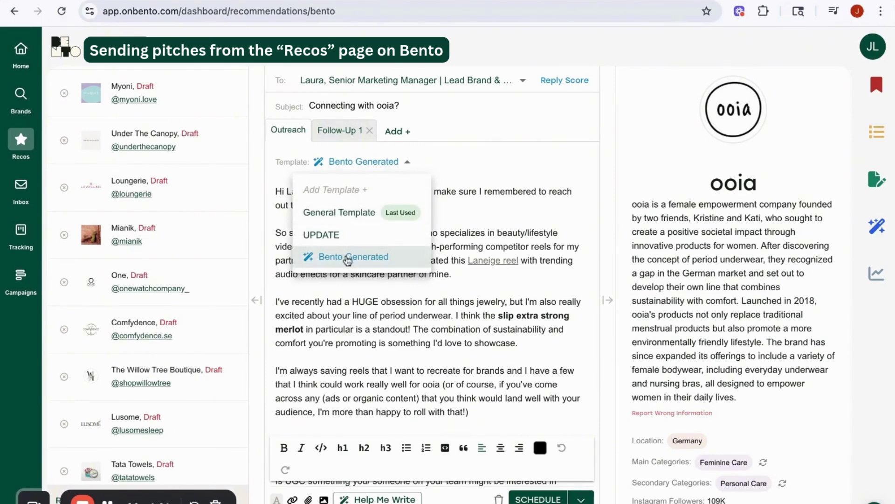
pyautogui.click(219, 150)
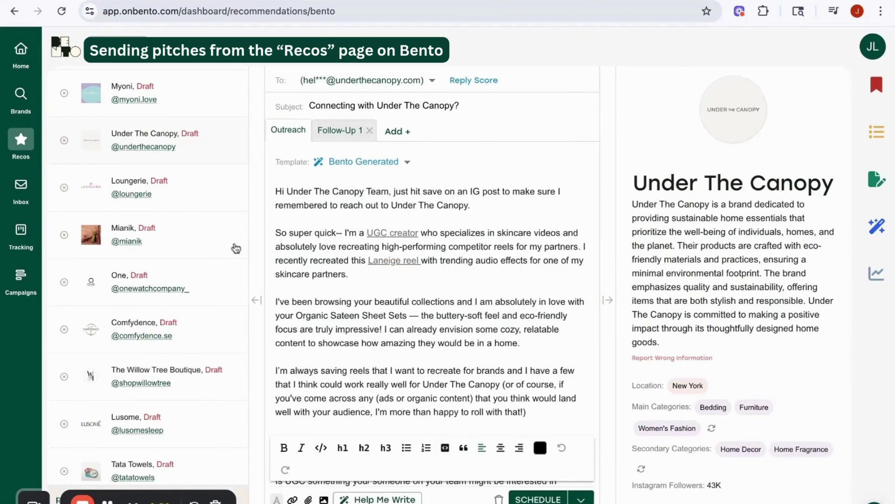
pyautogui.scroll(-3, 186, 244)
pyautogui.scroll(15, 186, 245)
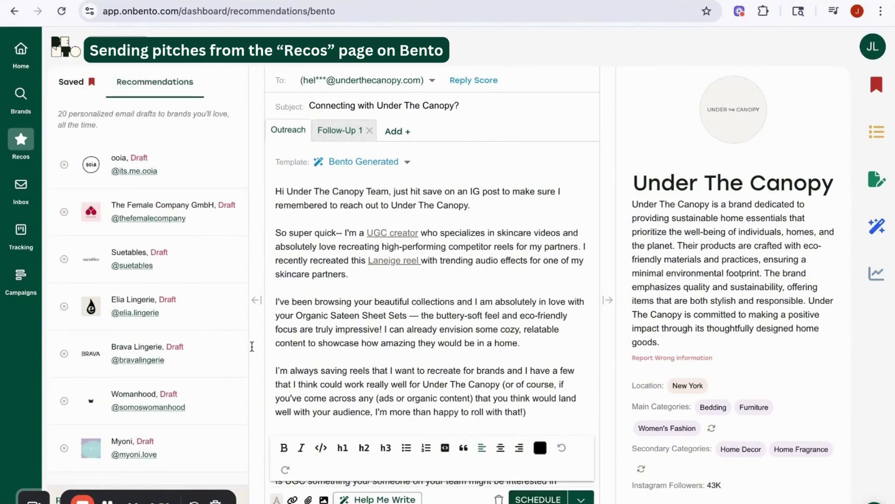
pyautogui.scroll(-10, 149, 252)
pyautogui.scroll(10, 149, 240)
pyautogui.click(870, 61)
# - Review the Profile page's brand types, pitch text and signature, then return to Recos
pyautogui.click(855, 154)
pyautogui.scroll(-2, 744, 243)
pyautogui.scroll(-5, 743, 242)
pyautogui.scroll(-4, 602, 358)
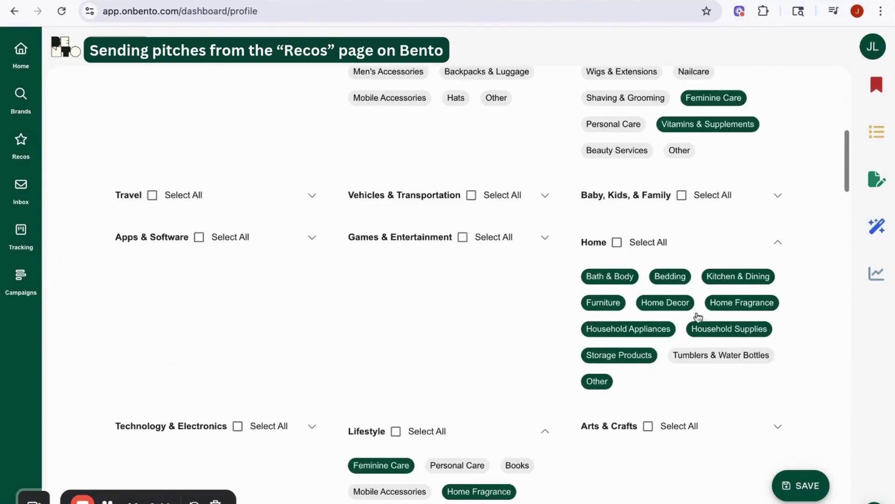
pyautogui.scroll(-10, 553, 381)
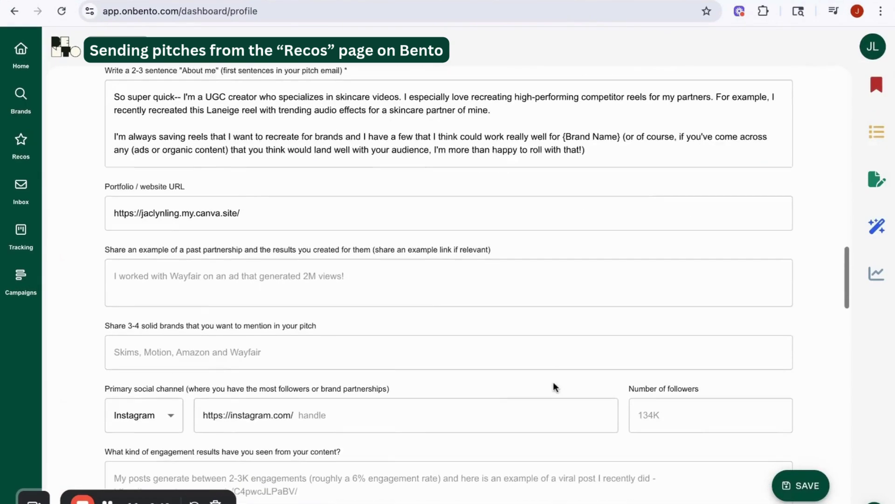
pyautogui.scroll(-2, 349, 303)
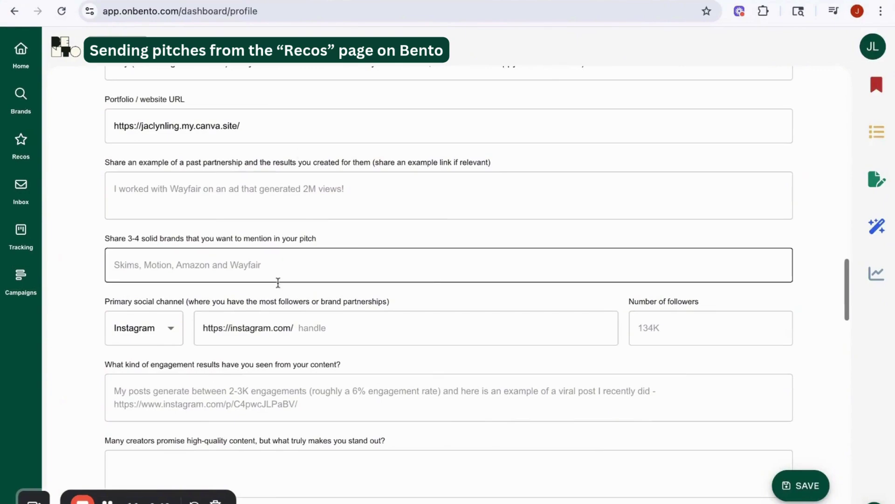
pyautogui.scroll(-4, 428, 417)
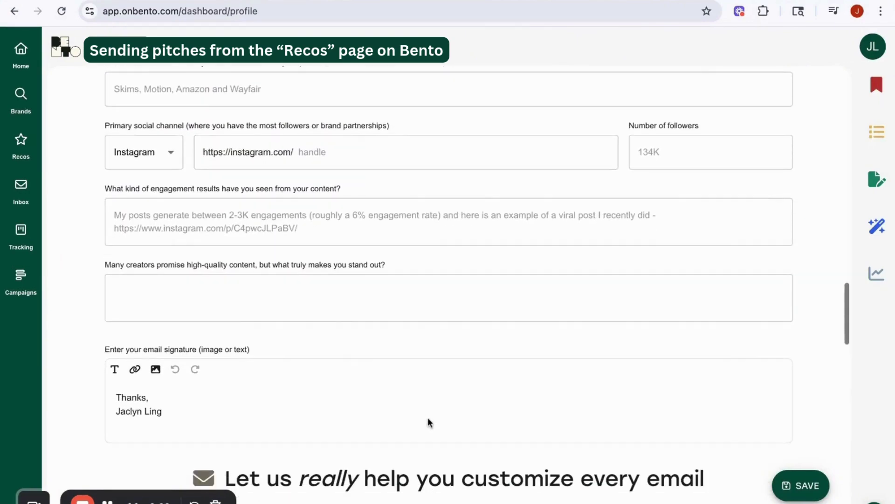
pyautogui.scroll(15, 399, 279)
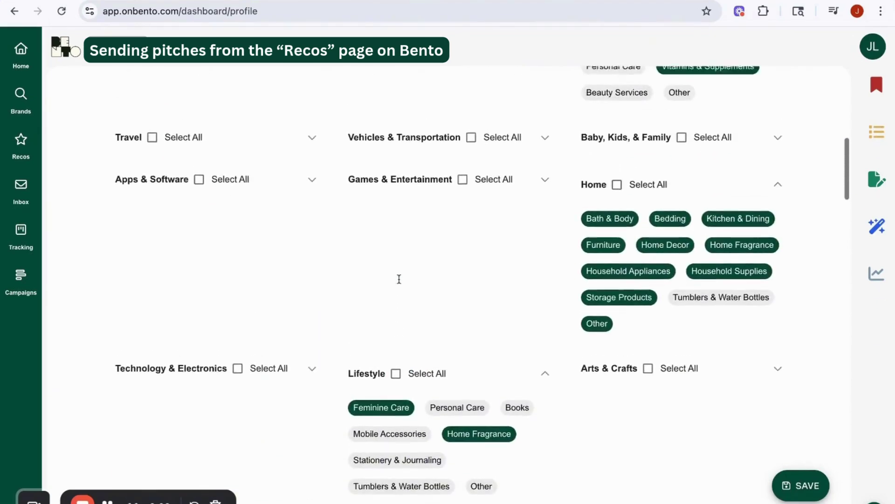
pyautogui.click(19, 154)
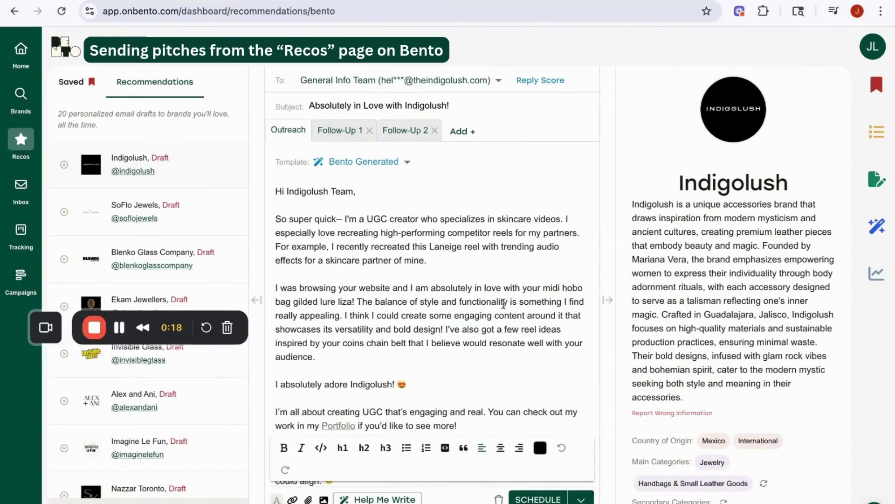
# - Scroll through the recommended drafts, led by the Indigolush pitch
pyautogui.scroll(-3, 171, 232)
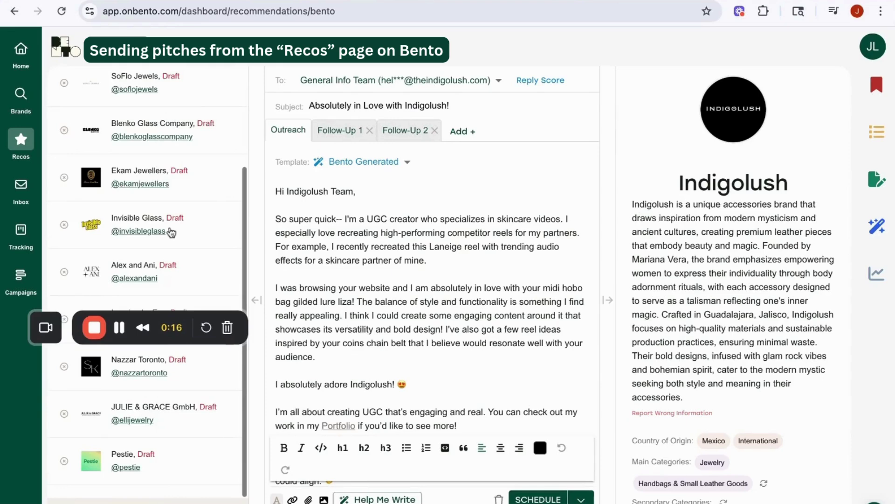
pyautogui.scroll(2, 171, 232)
pyautogui.scroll(1, 171, 232)
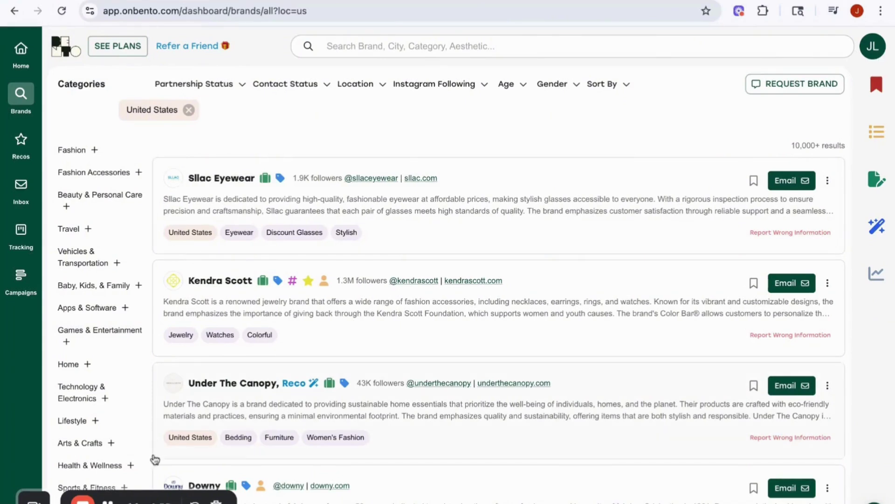
# - Confirm no campaigns exist, then save Sllac Eyewear from the US Brands list
pyautogui.click(21, 287)
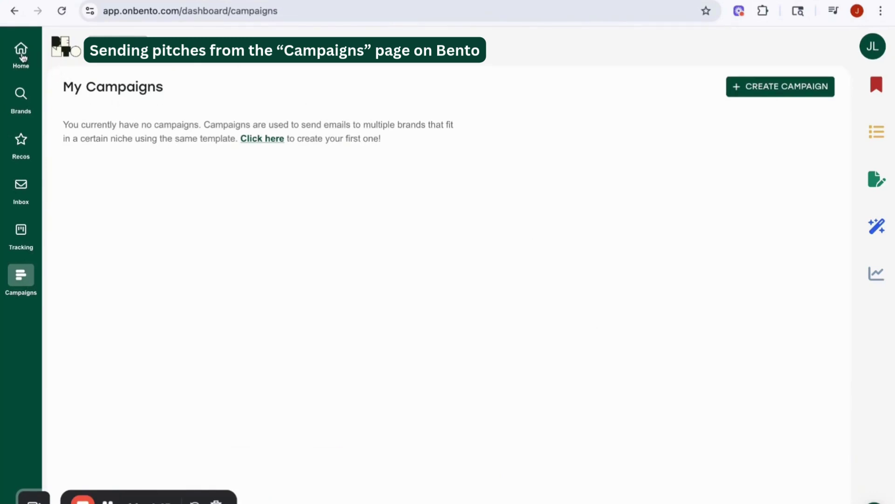
pyautogui.click(22, 111)
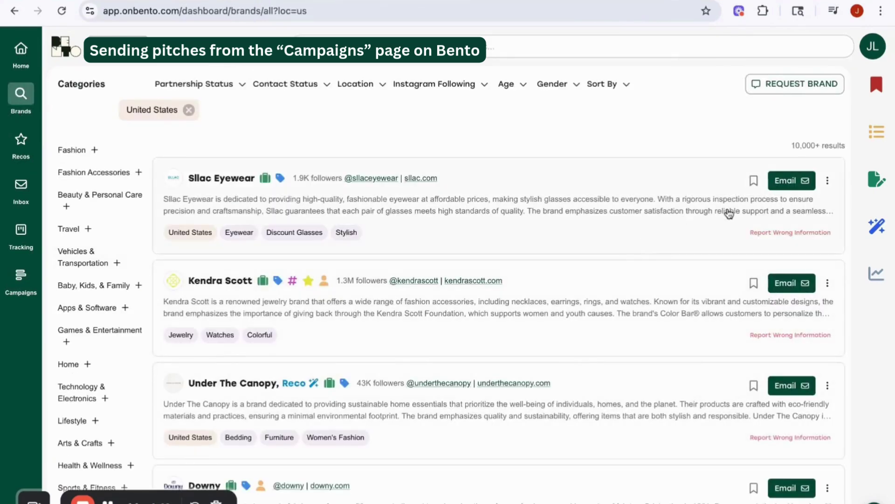
pyautogui.click(754, 180)
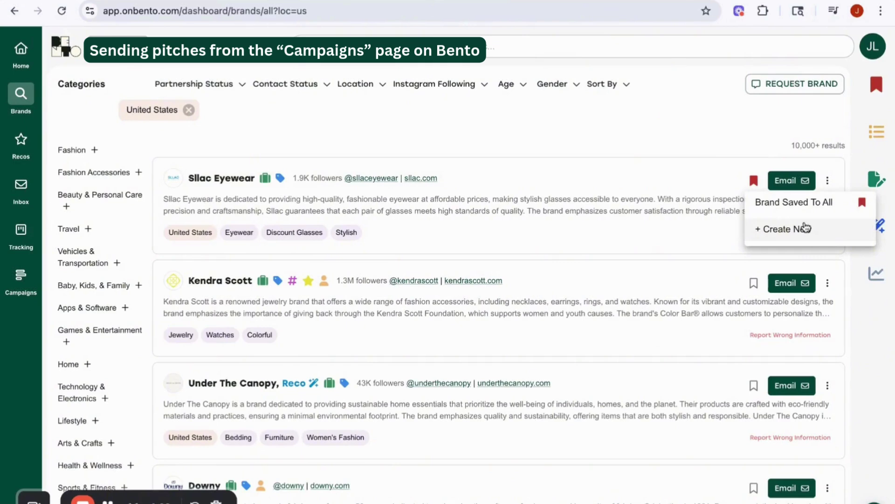
# - Create a new brand collection named 'Campaigns for June'
pyautogui.click(806, 230)
pyautogui.click(449, 279)
pyautogui.write('Campaigns for June')
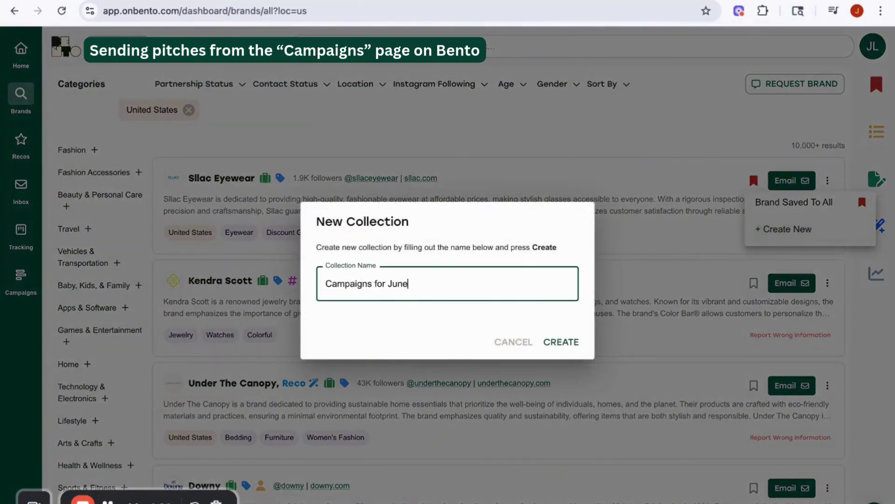
pyautogui.click(558, 342)
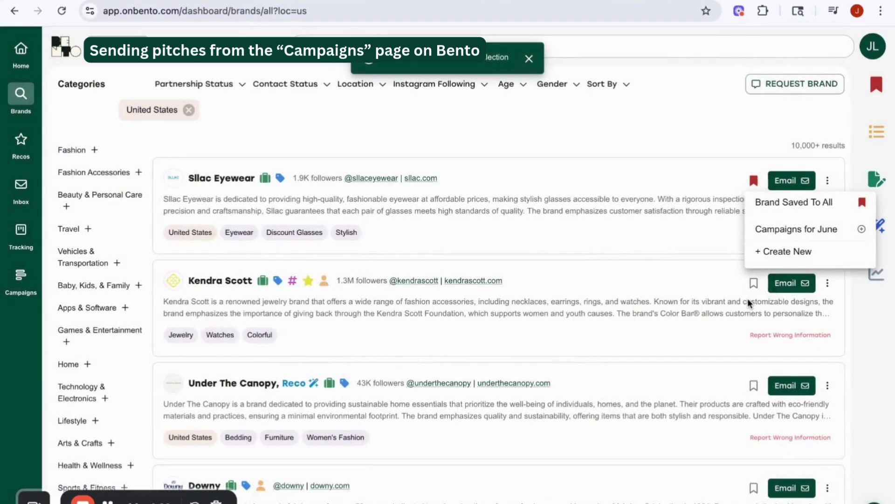
# - Save Kendra Scott and Downy into the Campaigns for June collection
pyautogui.click(755, 282)
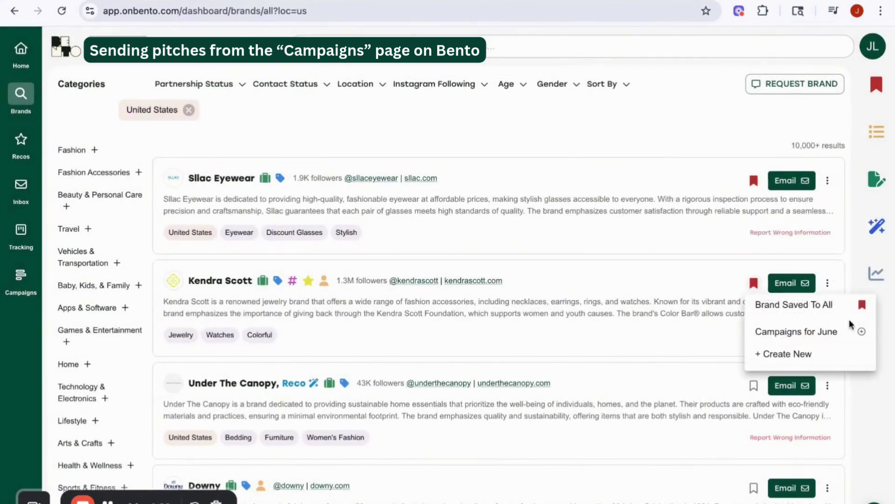
pyautogui.click(862, 331)
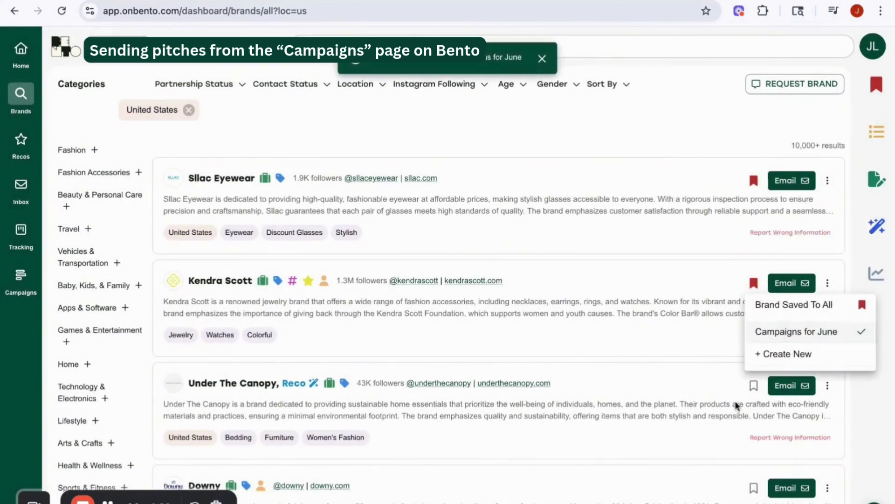
pyautogui.click(754, 488)
pyautogui.click(862, 485)
pyautogui.scroll(-1, 691, 453)
pyautogui.scroll(-5, 691, 454)
# - Save The Willow Tree Boutique, At Land and Prime and Pure into Campaigns for June
pyautogui.click(754, 316)
pyautogui.click(861, 365)
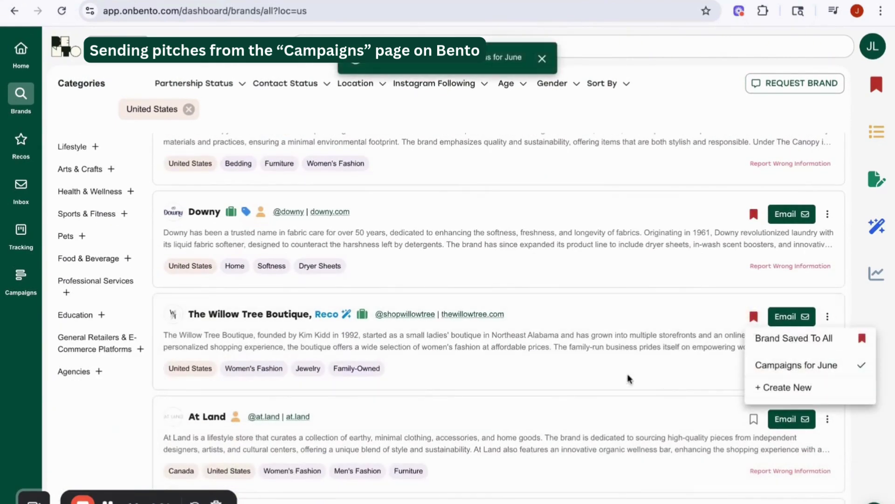
pyautogui.click(754, 419)
pyautogui.click(861, 466)
pyautogui.scroll(-1, 754, 455)
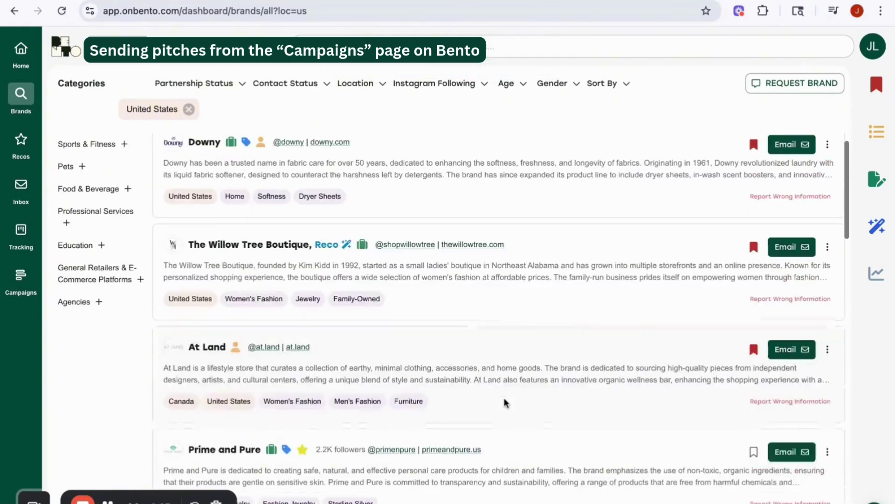
pyautogui.click(753, 453)
pyautogui.click(862, 485)
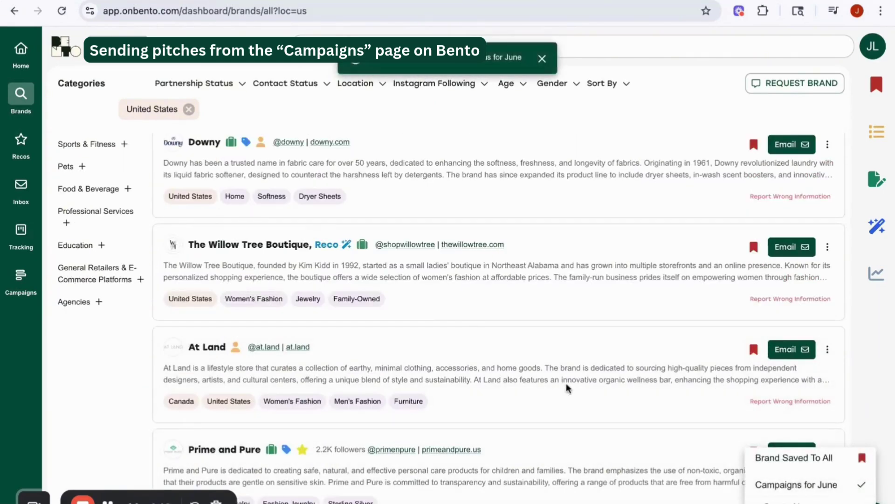
pyautogui.scroll(-5, 594, 388)
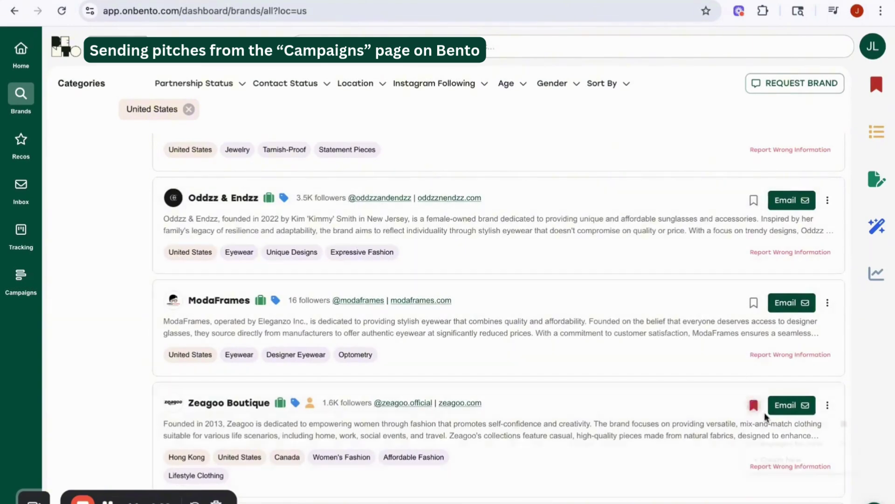
pyautogui.click(22, 278)
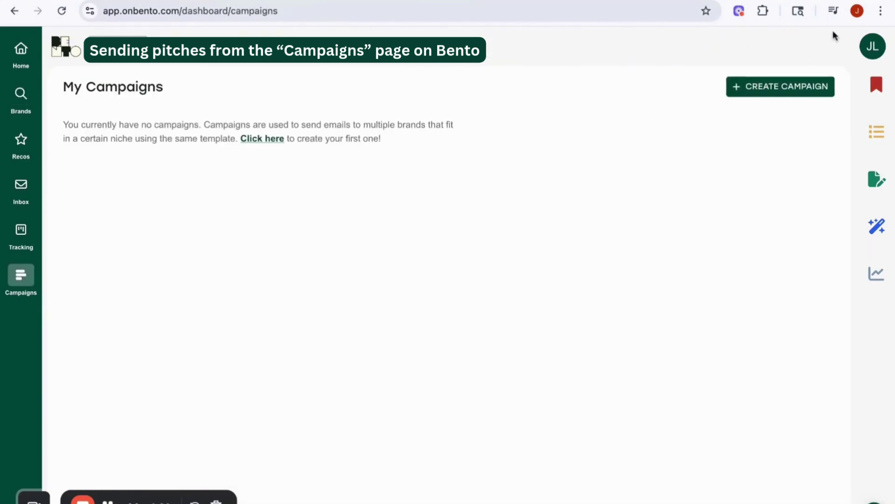
# - Start a new campaign from the saved list 'Campaigns for June' with all six brands selected
pyautogui.click(805, 86)
pyautogui.click(133, 293)
pyautogui.click(817, 337)
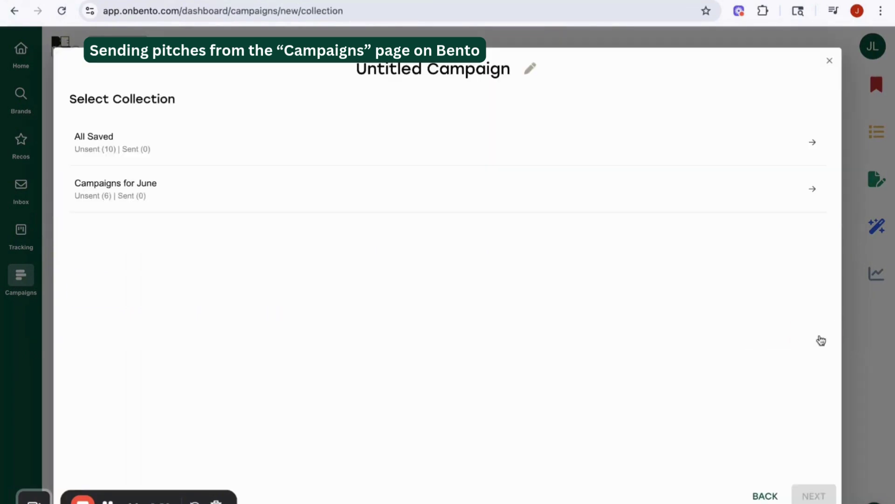
pyautogui.click(793, 197)
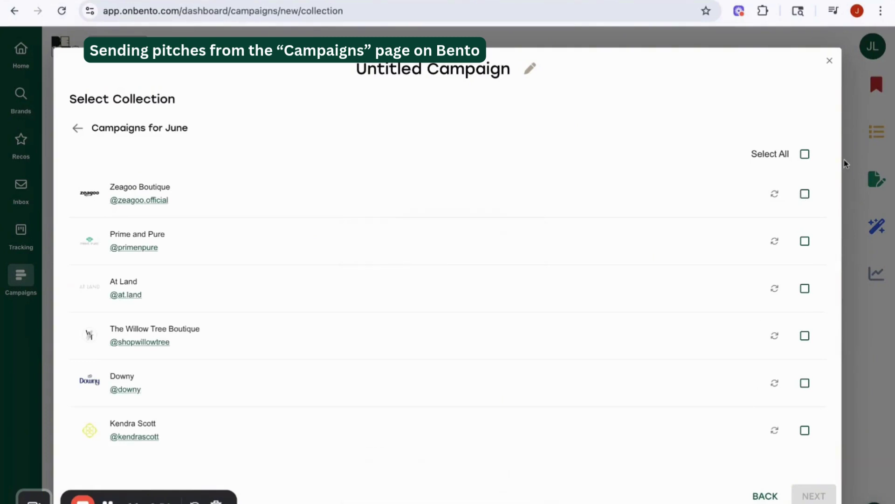
pyautogui.click(805, 155)
pyautogui.click(814, 496)
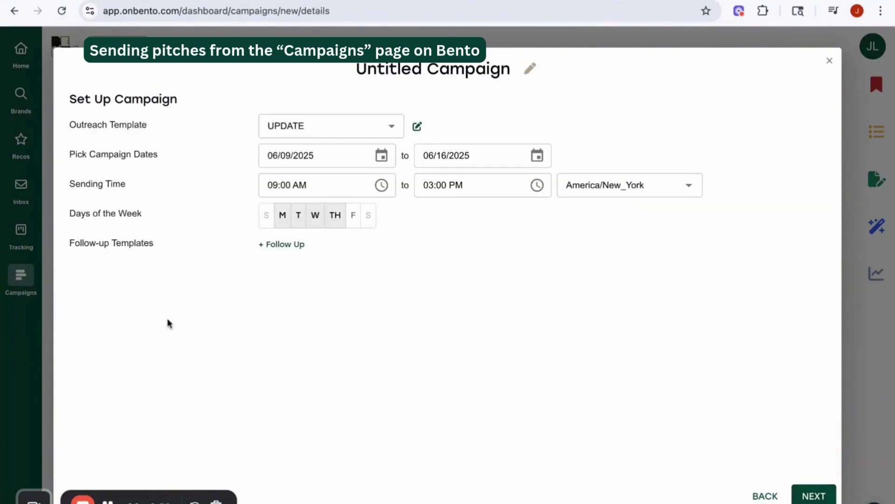
# - Change the campaign end date to 06/19/2025
pyautogui.click(383, 156)
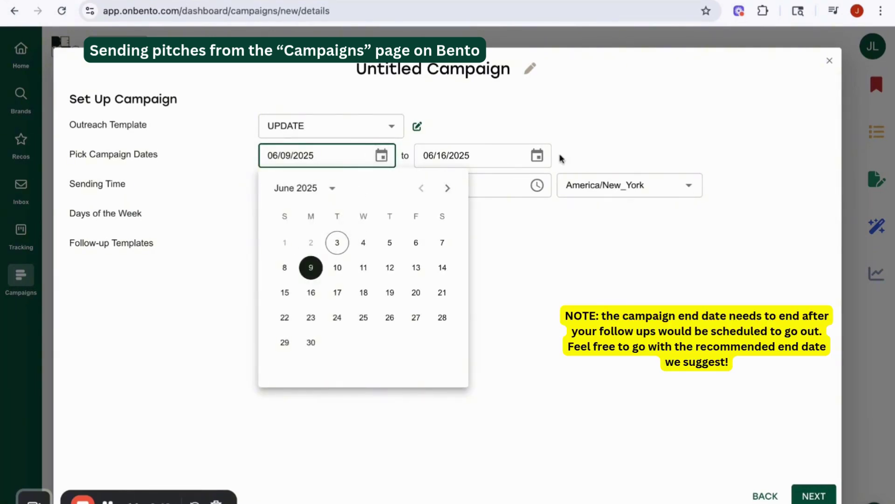
pyautogui.click(539, 157)
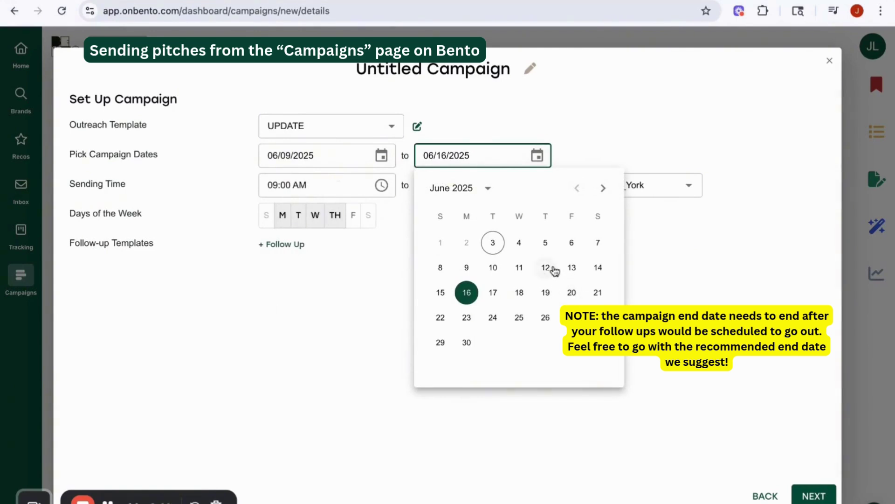
pyautogui.click(546, 293)
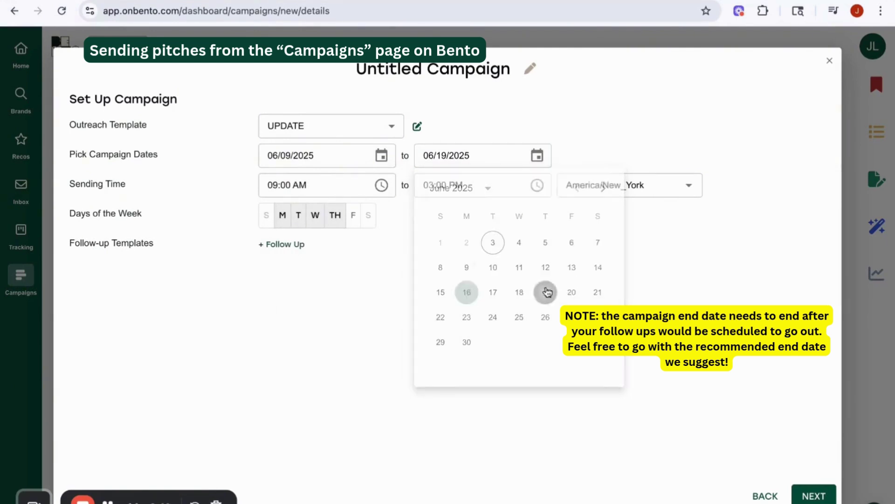
pyautogui.click(333, 178)
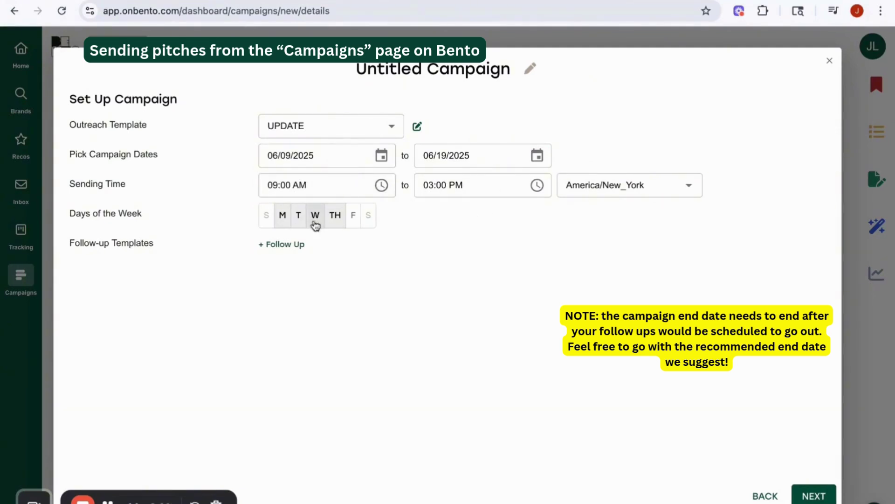
# - Add 'Follow-up Template - Feb 6' as the campaign's follow-up email
pyautogui.click(291, 246)
pyautogui.click(388, 246)
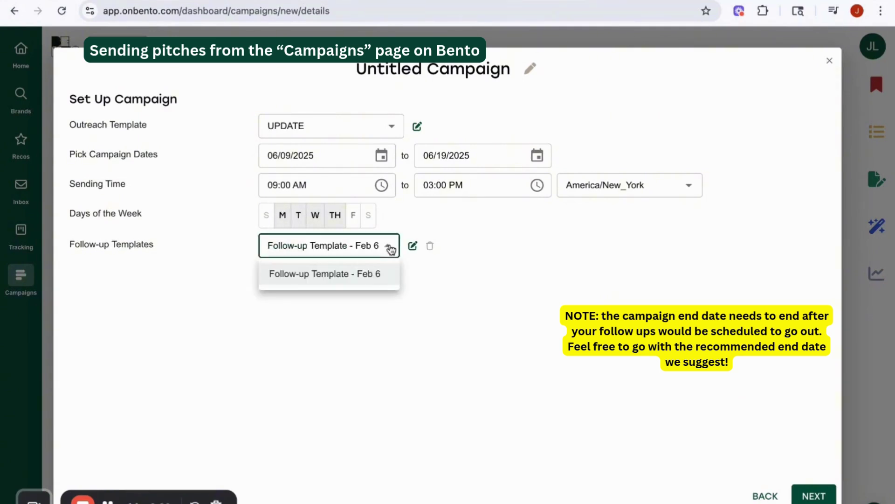
pyautogui.click(367, 276)
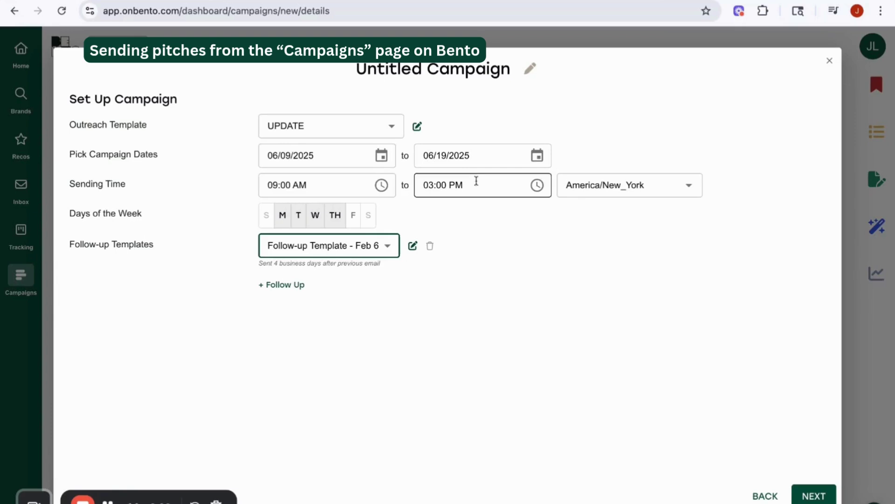
# - Rename the campaign to 'June Campaign' and continue to the confirmation step
pyautogui.click(530, 70)
pyautogui.tripleClick(465, 72)
pyautogui.write('June Campaign')
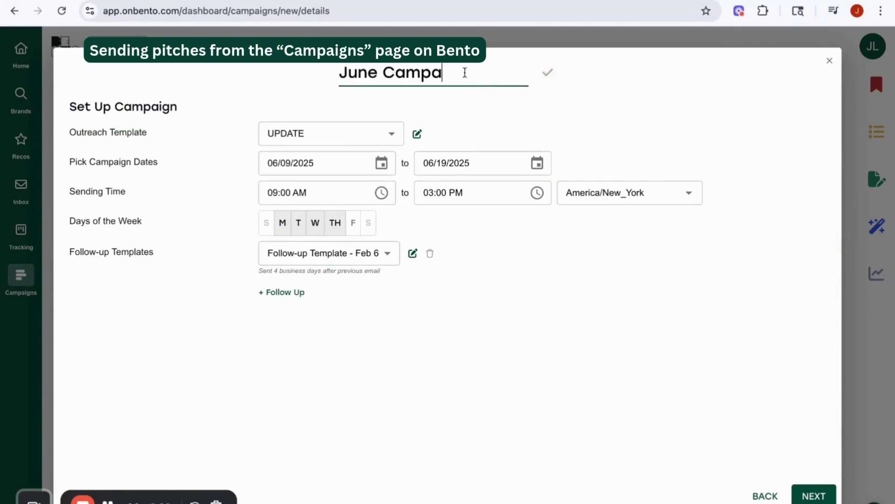
pyautogui.click(721, 367)
pyautogui.click(832, 493)
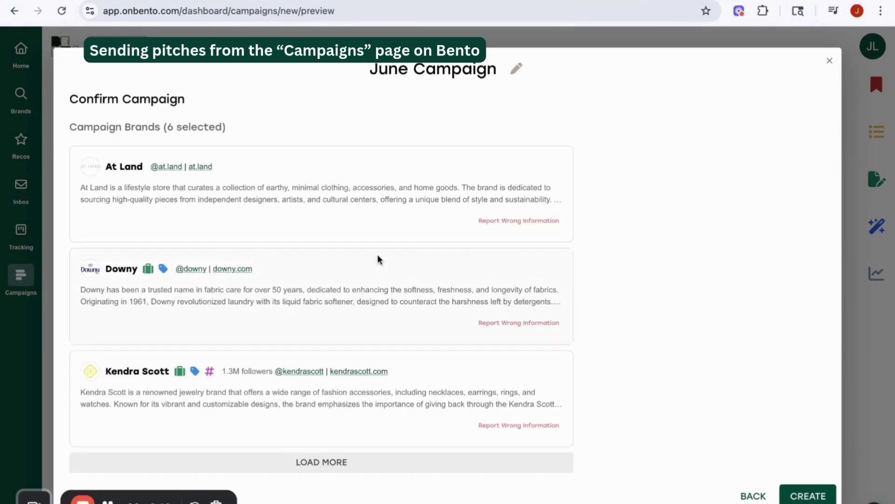
# - Submit the June Campaign for creation, trying Sign in with Google when the Gmail prompt appears
pyautogui.scroll(-4, 379, 260)
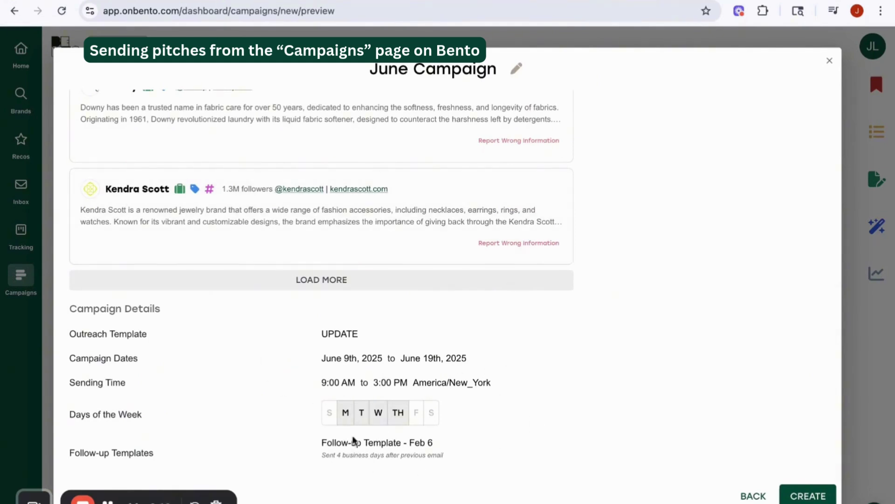
pyautogui.click(812, 497)
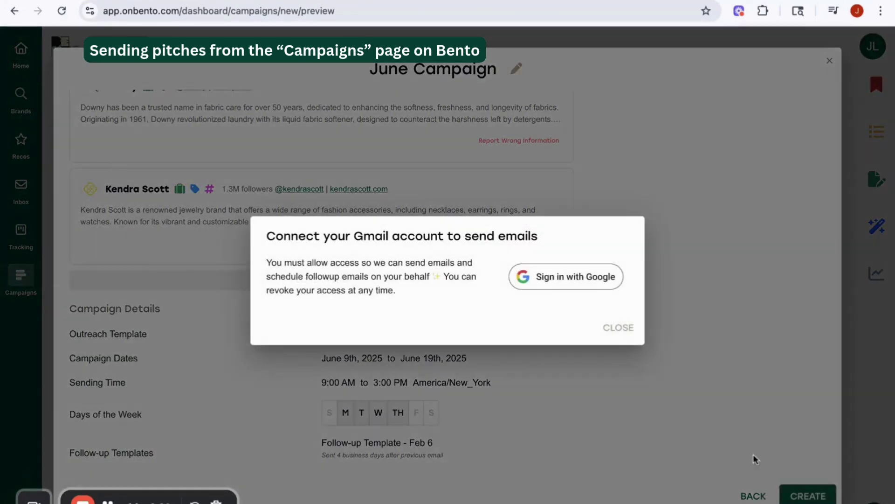
pyautogui.click(583, 276)
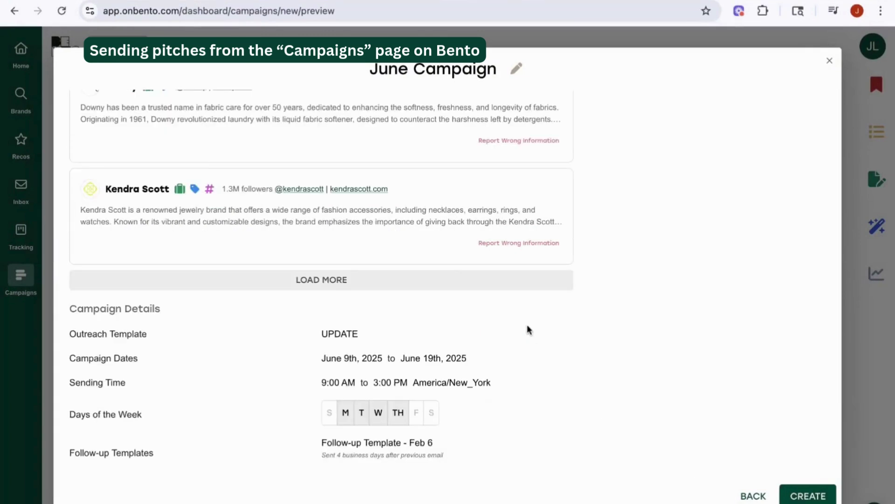
pyautogui.click(812, 496)
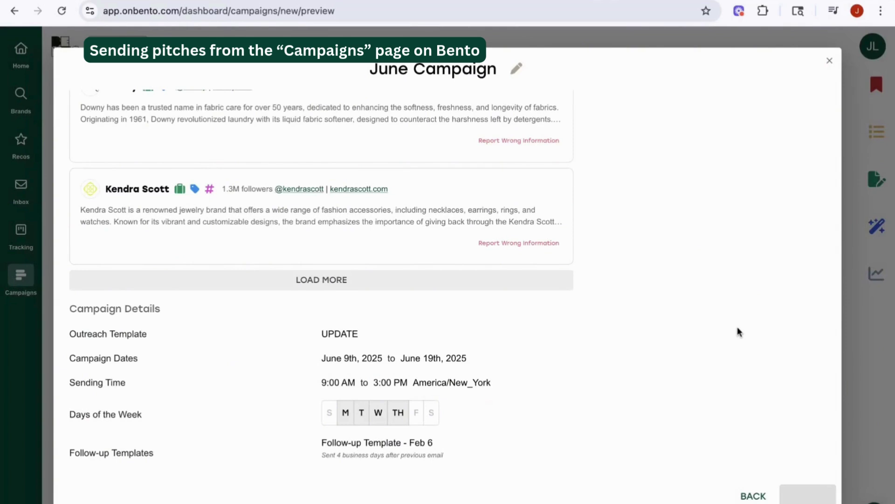